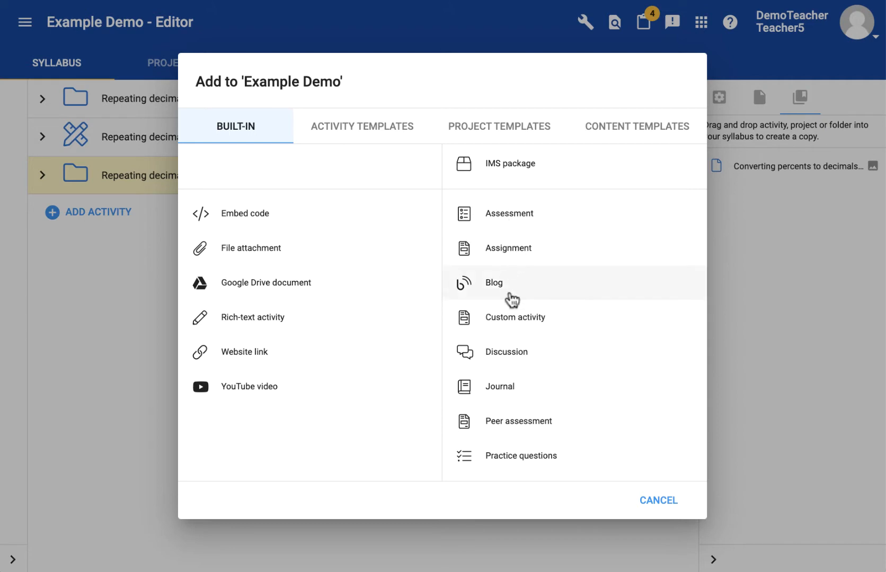
Add a new Assignment activity to the Example Demo syllabus and title it "Example"
scroll(544, 453, "down", 2)
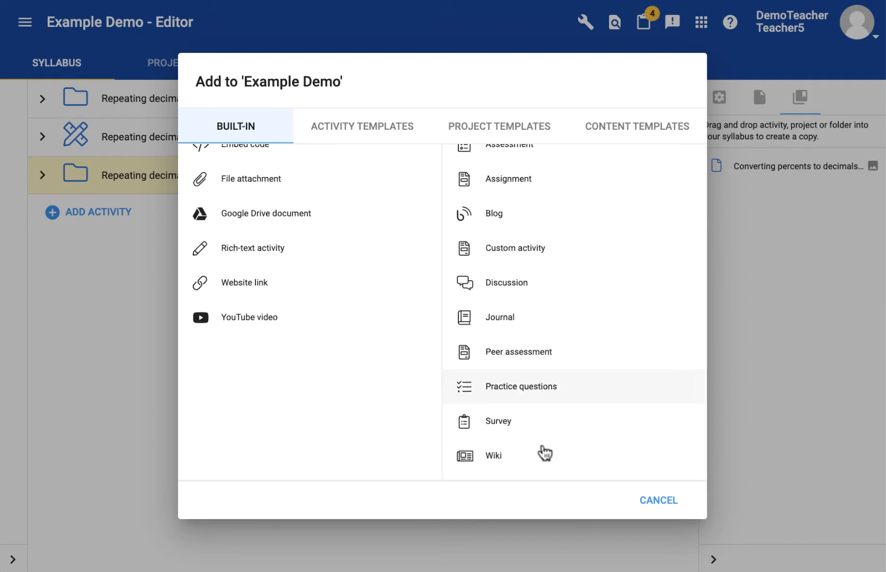
scroll(545, 453, "up", 3)
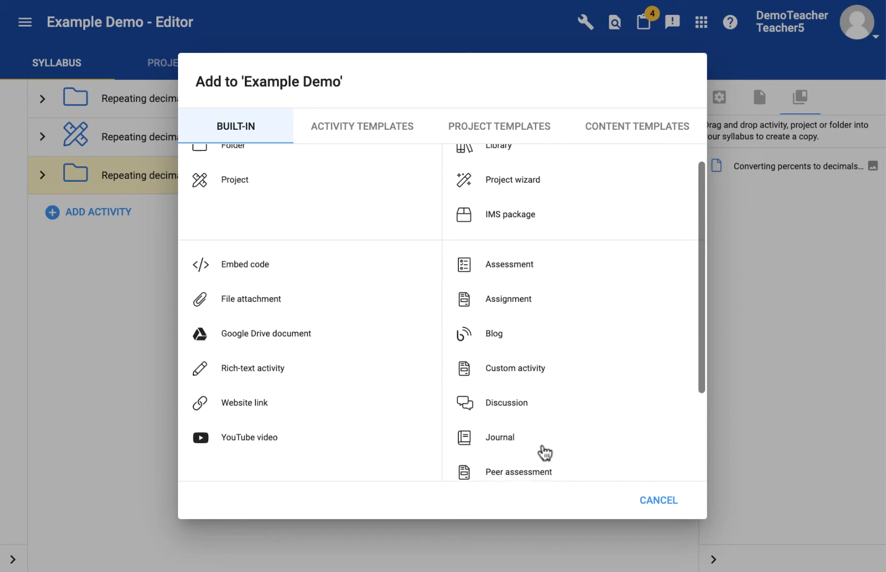
left_click(512, 308)
left_click(313, 135)
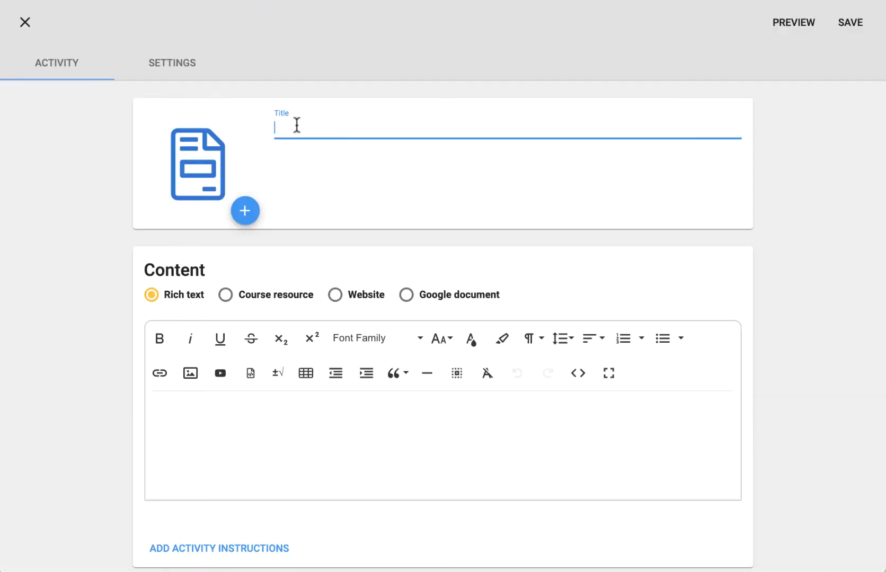
type("Example")
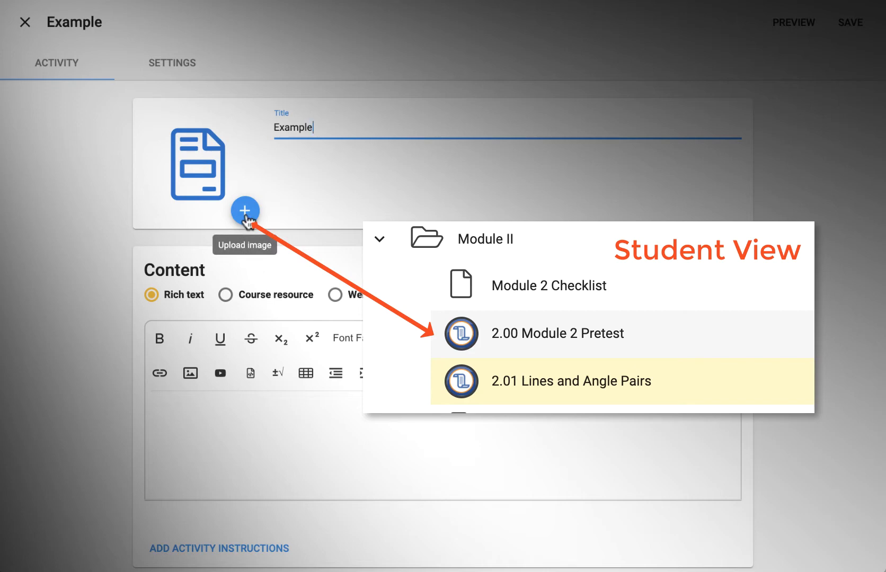
View the image upload dialog for the activity's thumbnail and cancel it without choosing an image
left_click(246, 215)
left_click(589, 364)
left_click(238, 212)
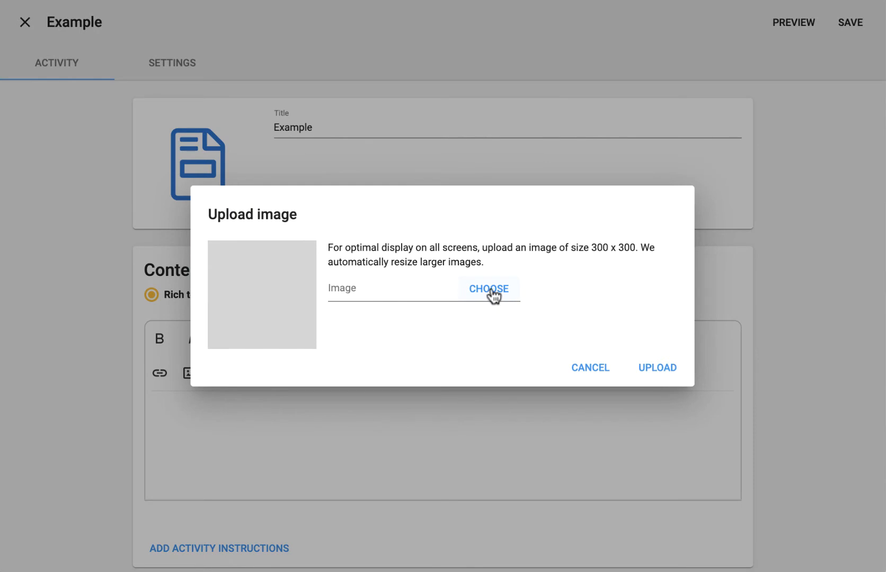
left_click(605, 370)
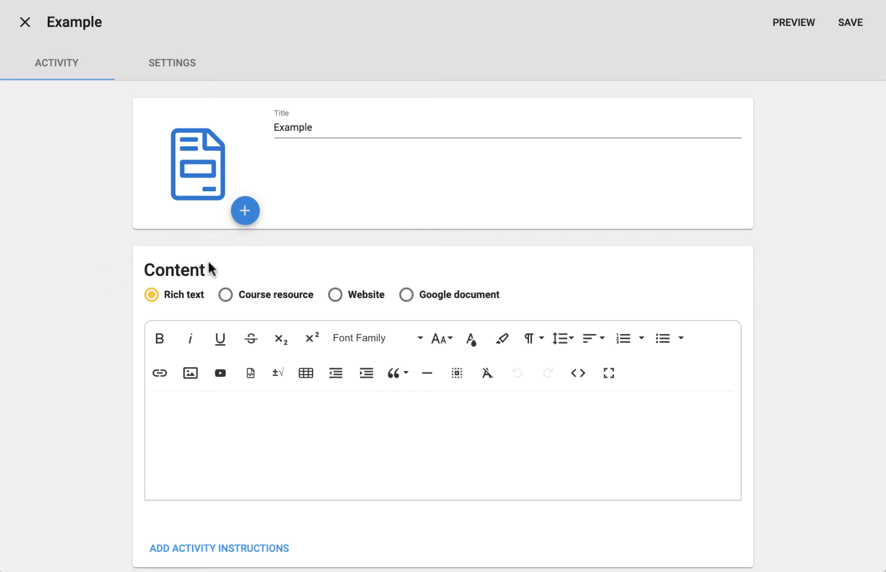
Enter "Instruction for this activity." as the activity's rich text content, followed by a new line
left_click(214, 425)
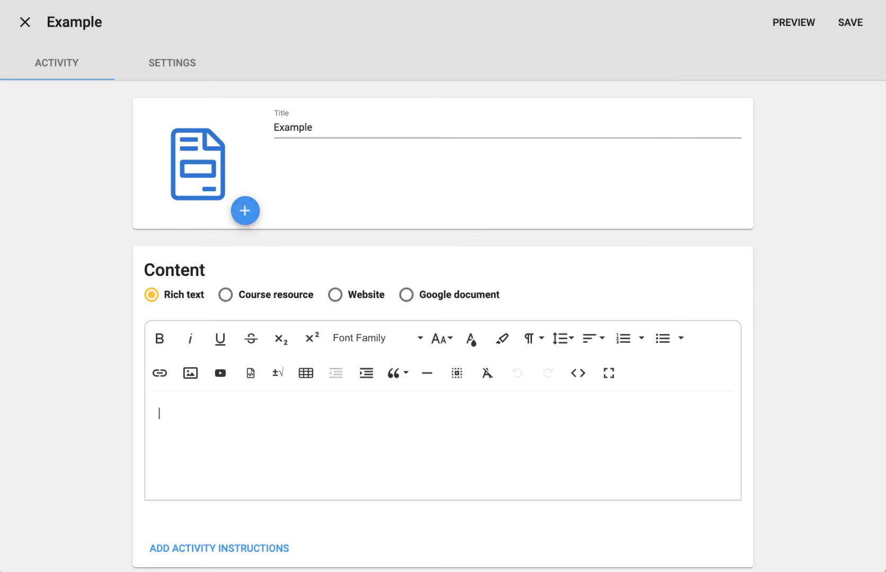
type("Instruction for this activity.")
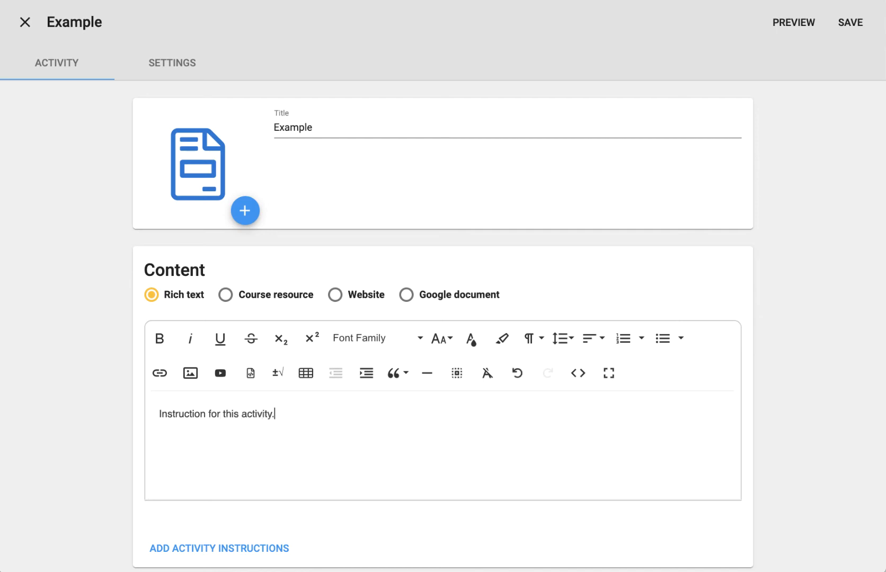
key("Return")
Review the Course resource, Website and Google document content types, and return the content to Rich text
left_click(280, 301)
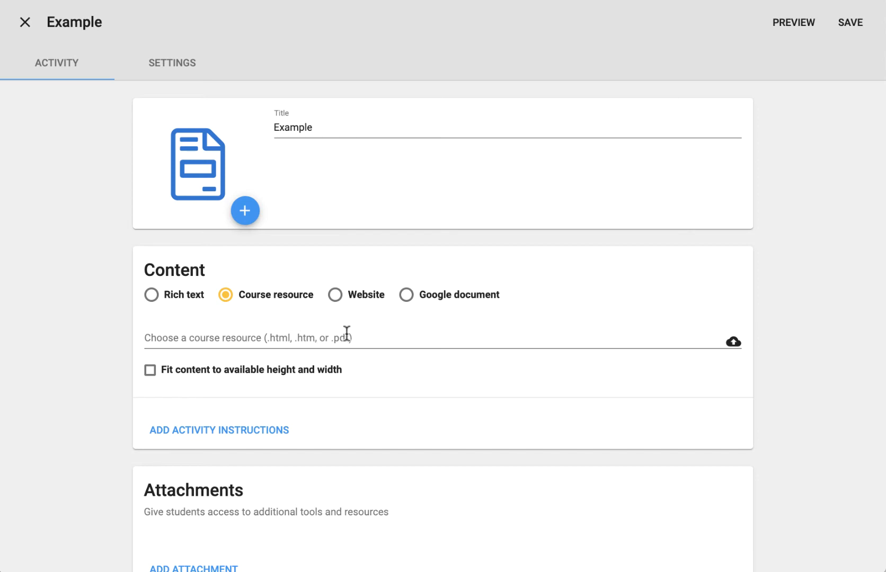
left_click(366, 297)
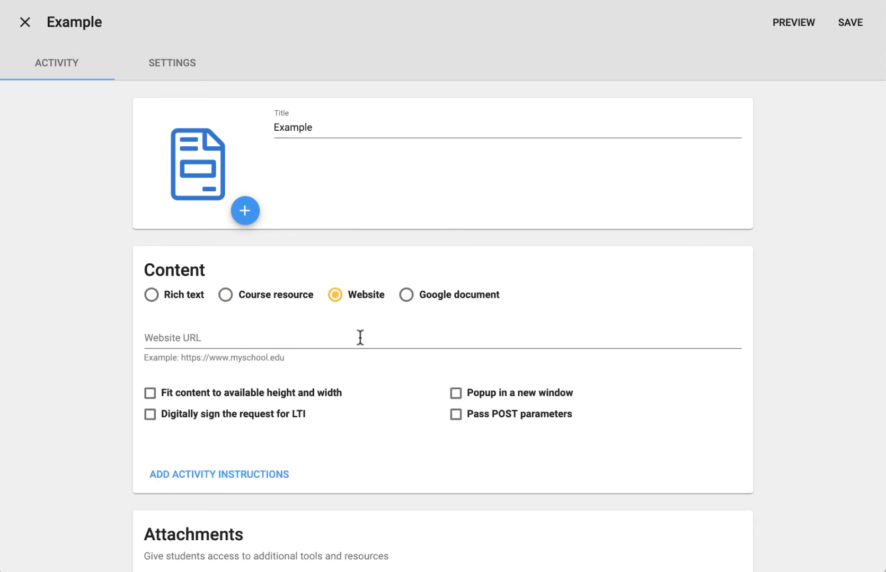
left_click(456, 294)
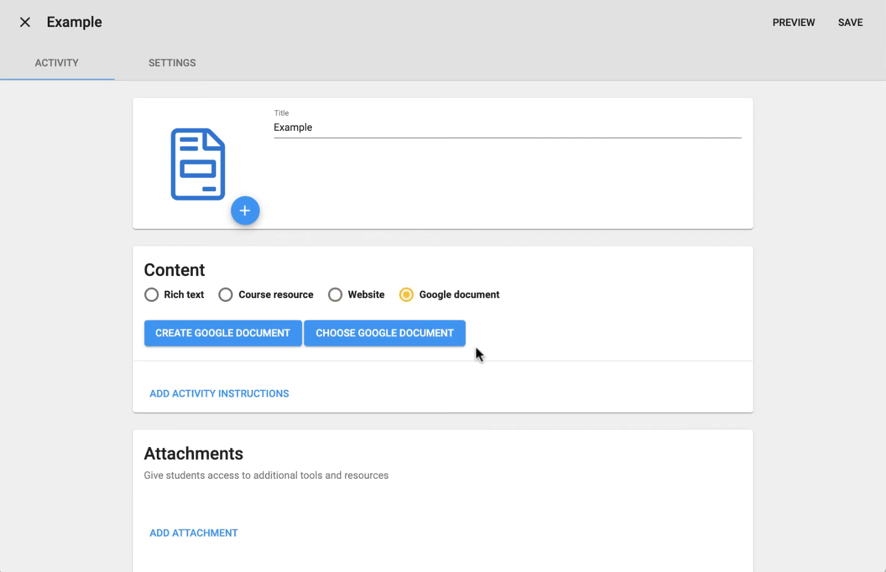
left_click(152, 294)
In the activity settings, enable the due date and allow late submissions, keeping the rule Always allow late submissions
left_click(172, 63)
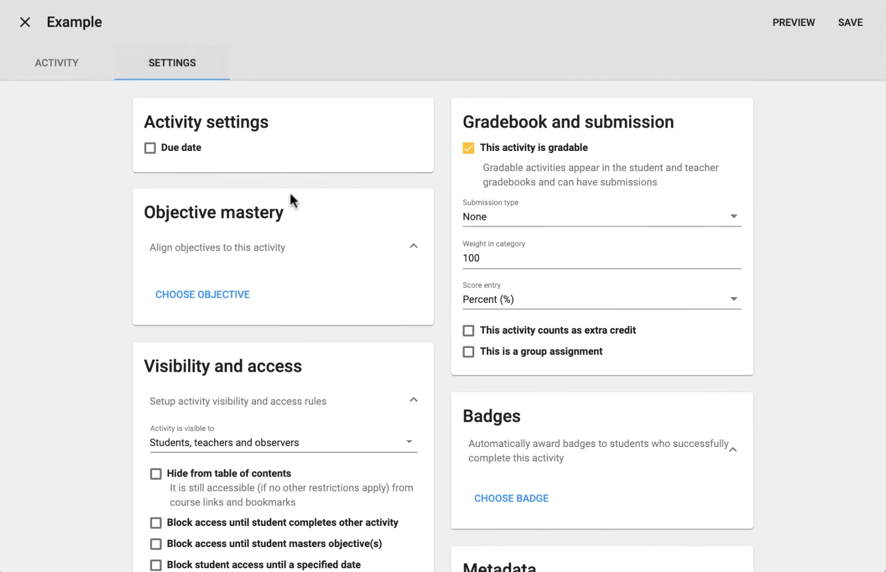
left_click(149, 149)
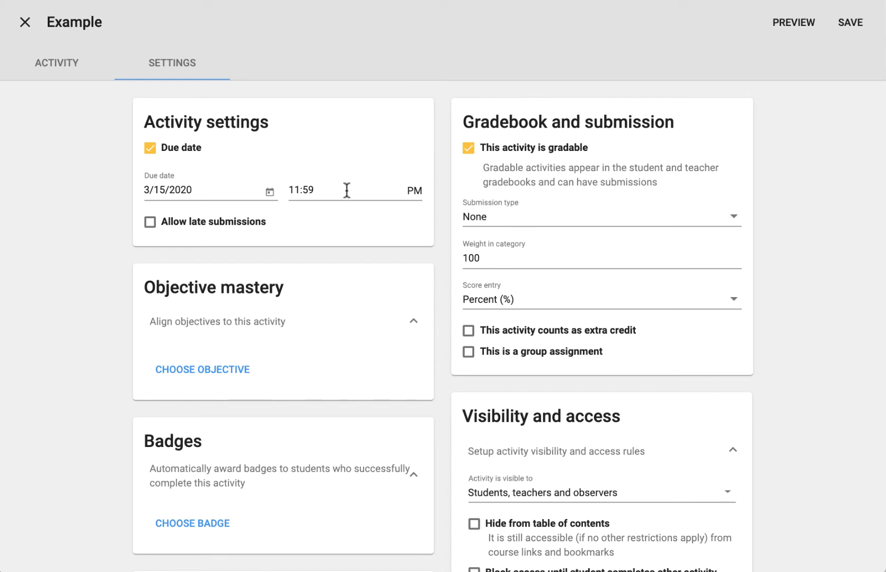
left_click(153, 223)
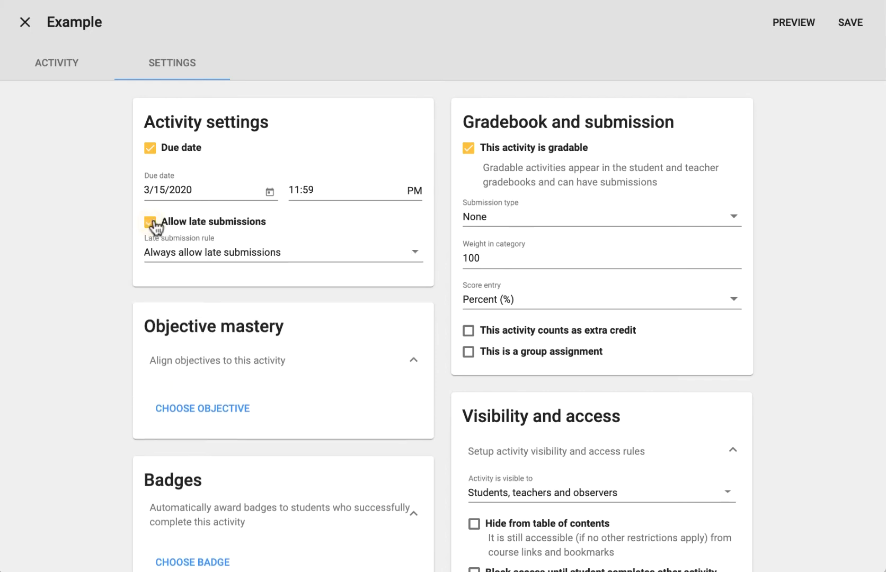
left_click(205, 253)
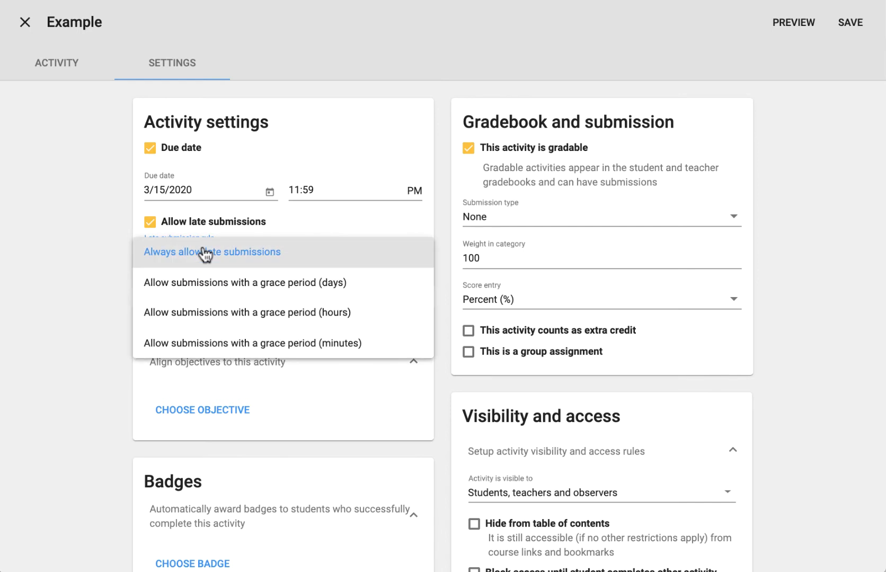
left_click(103, 264)
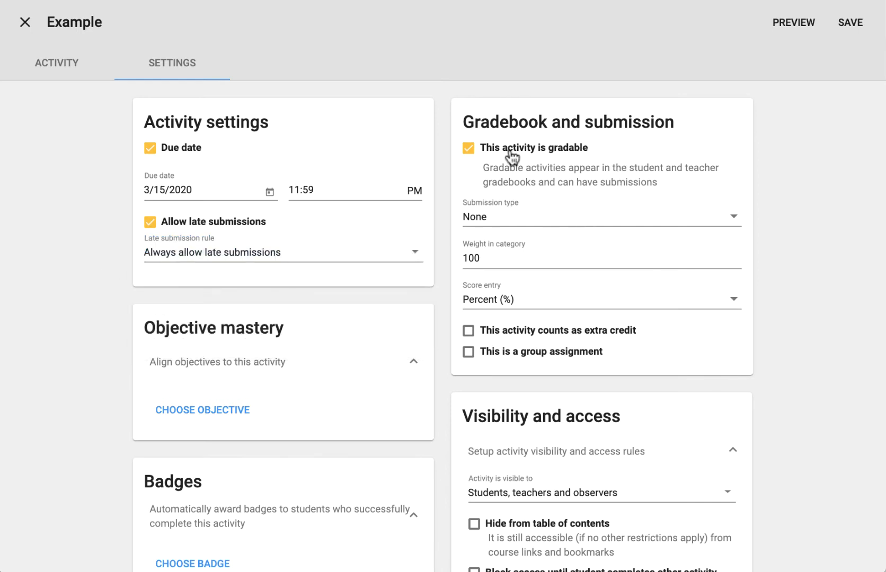
Review the submission type choices for the gradable activity, keeping None
left_click(495, 223)
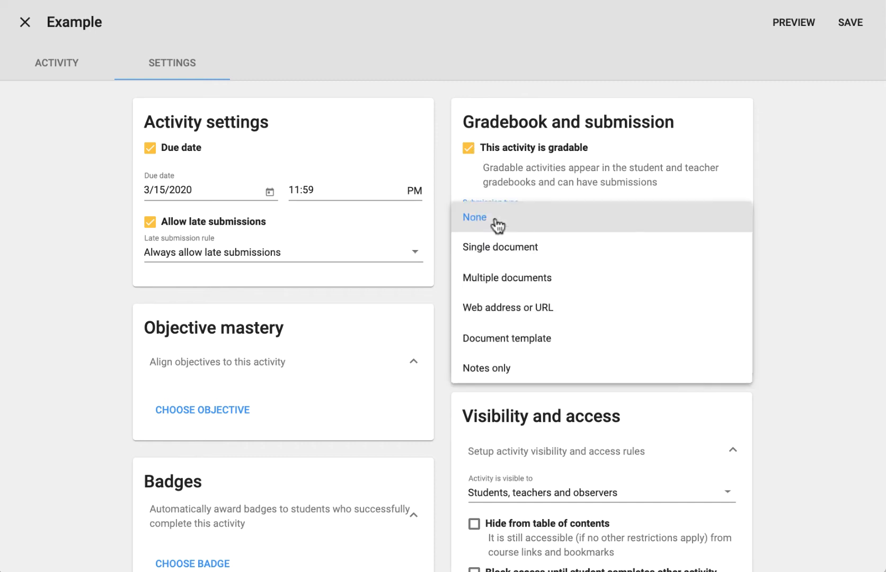
left_click(497, 223)
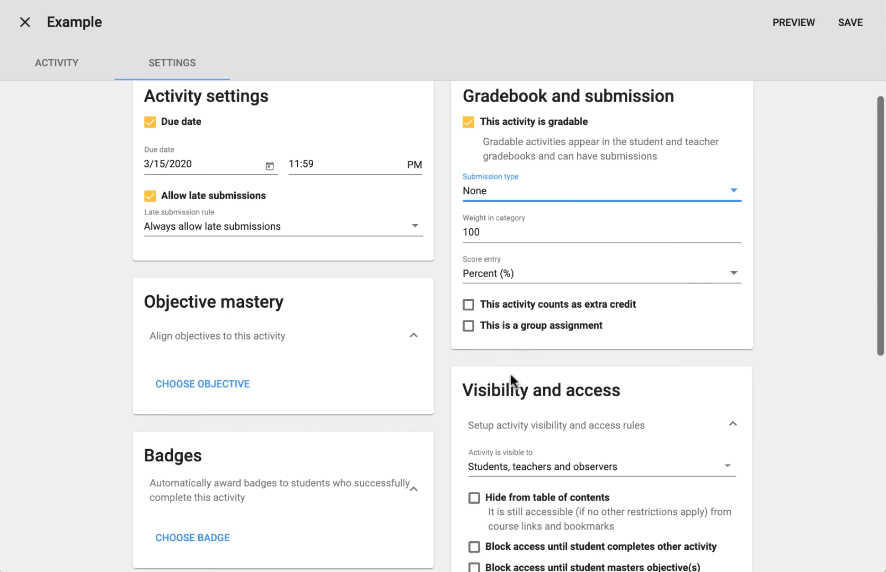
Review the objectives and badges available for the activity without assigning any
scroll(510, 375, "down", 3)
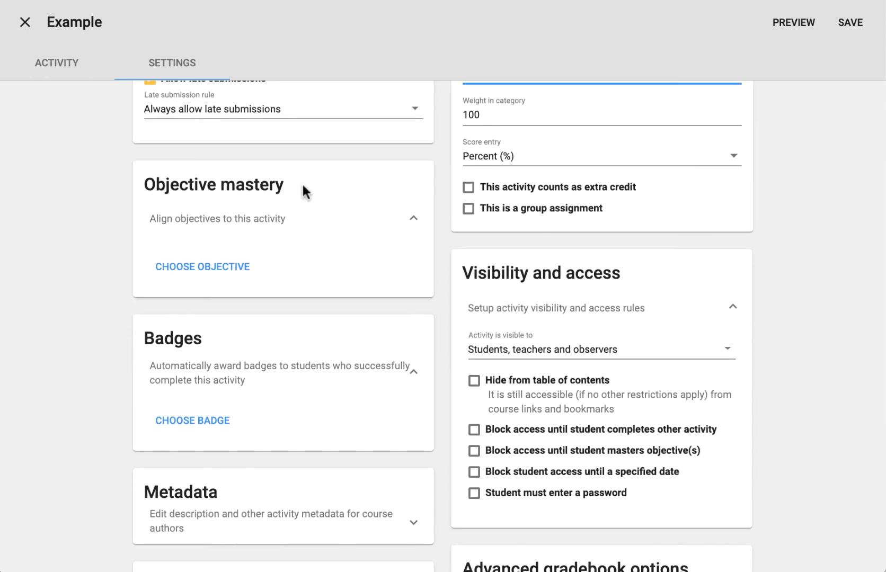
left_click(236, 275)
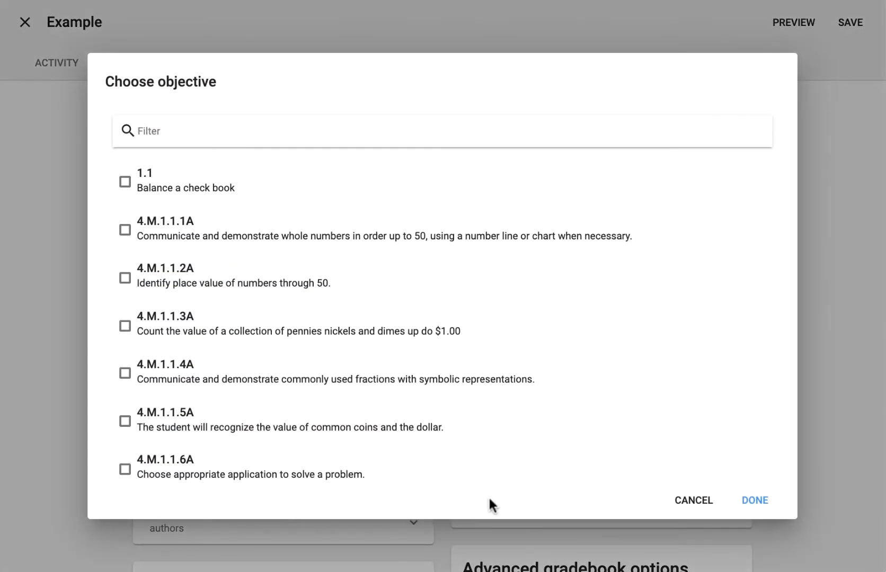
left_click(697, 503)
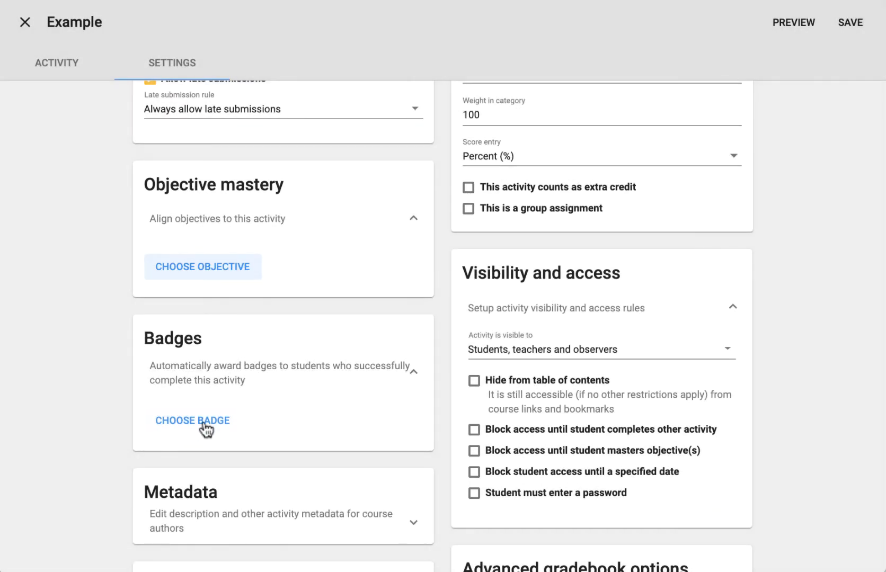
left_click(205, 424)
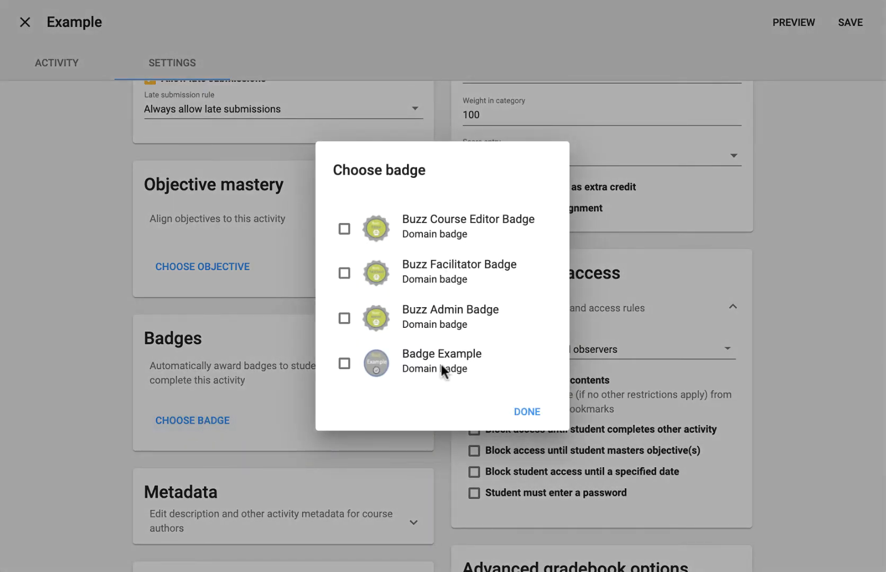
left_click(526, 410)
Expand the Metadata section to examine its description and support article fields, and collapse it again
scroll(425, 477, "down", 5)
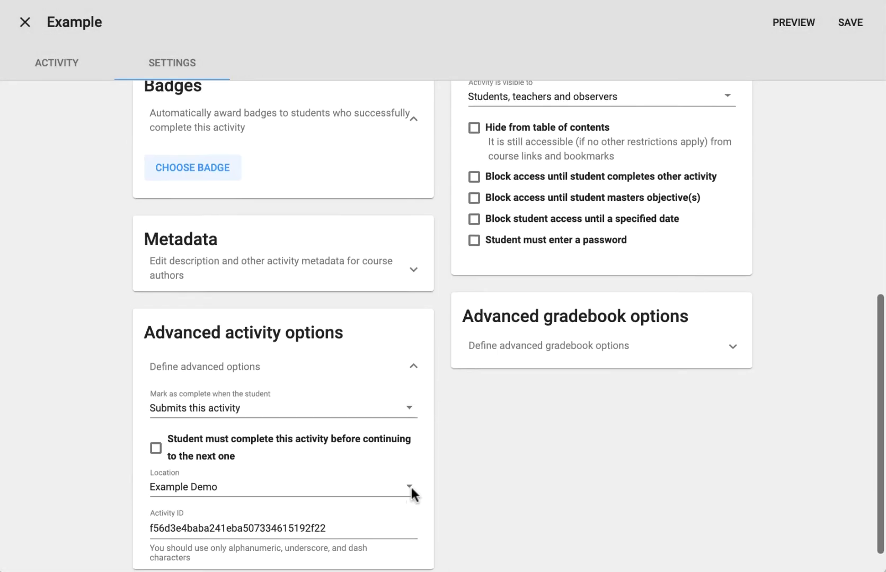
left_click(415, 264)
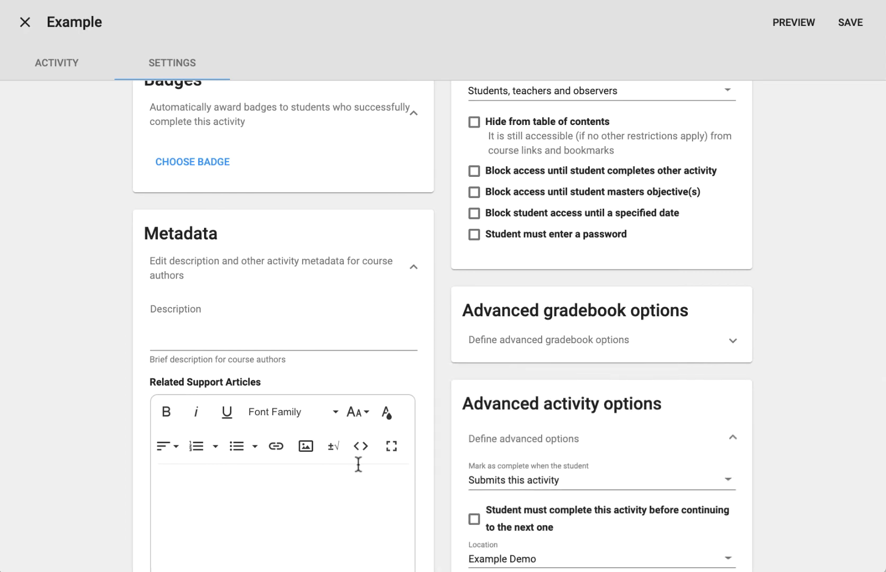
scroll(358, 465, "down", 1)
scroll(357, 465, "down", 3)
scroll(358, 464, "up", 3)
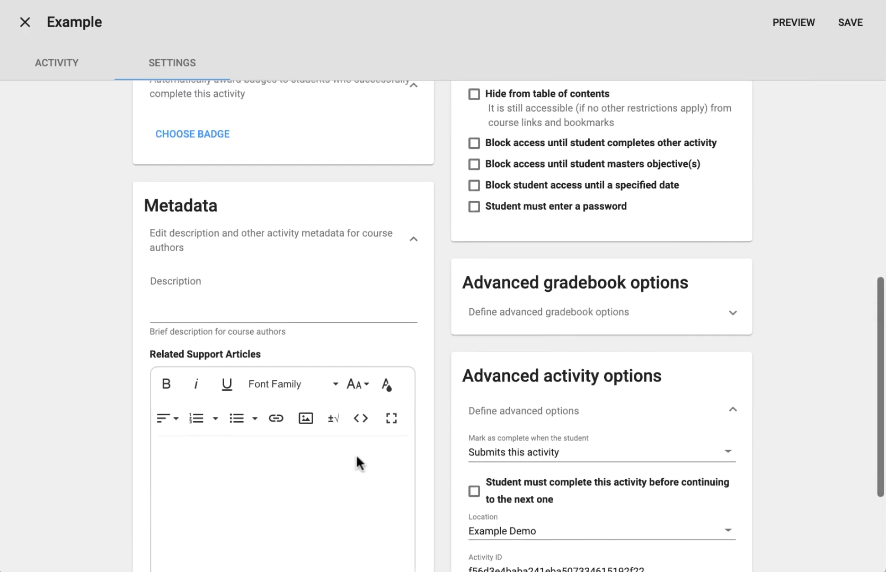
left_click(413, 240)
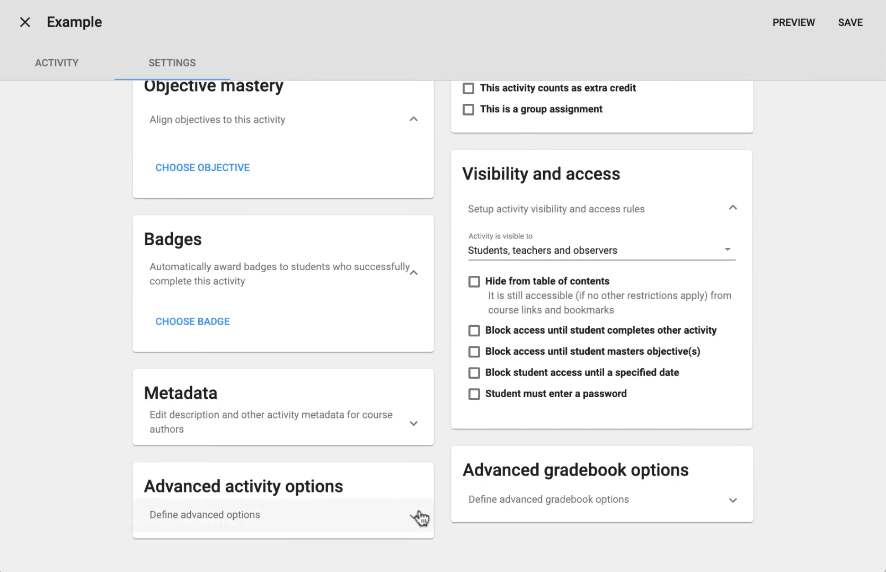
Review the completion criteria and location choices in the advanced activity options, keeping Submits this activity and Example Demo
left_click(419, 517)
scroll(334, 487, "down", 3)
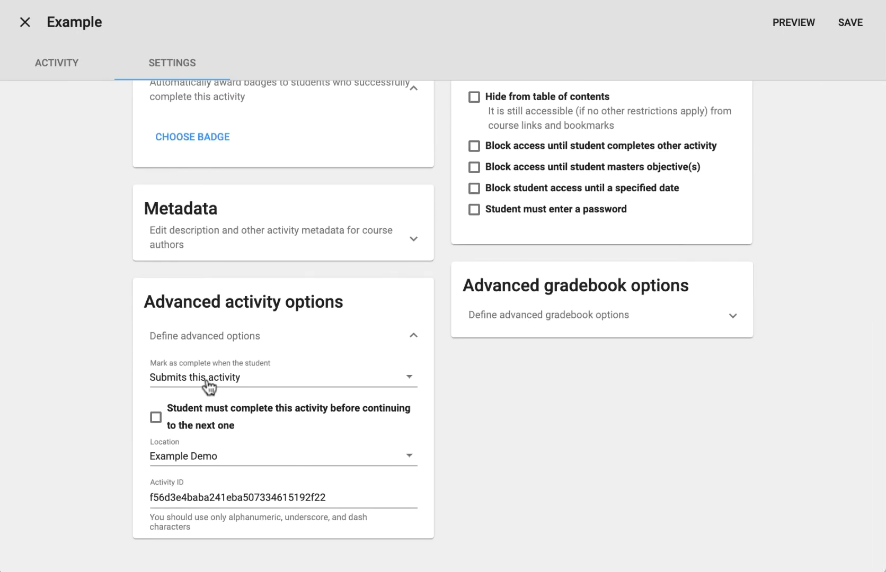
left_click(209, 388)
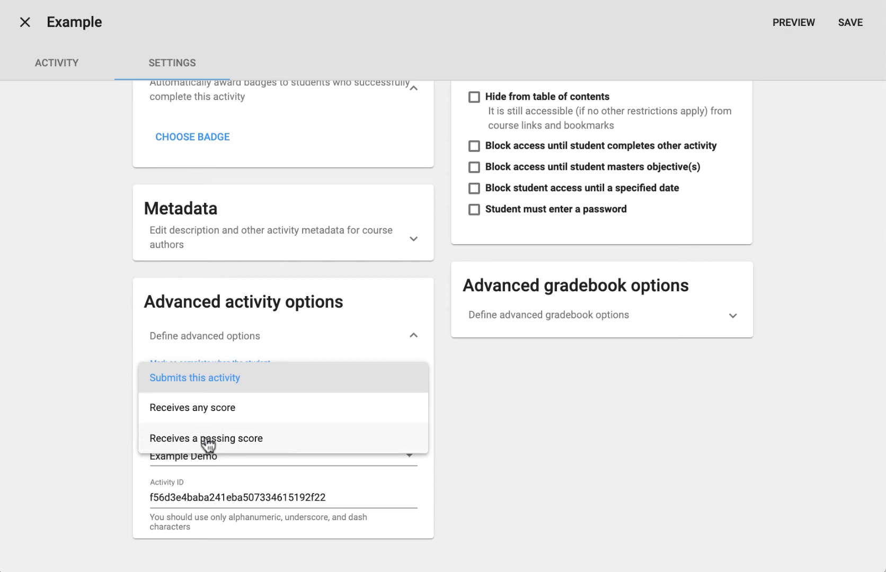
left_click(276, 376)
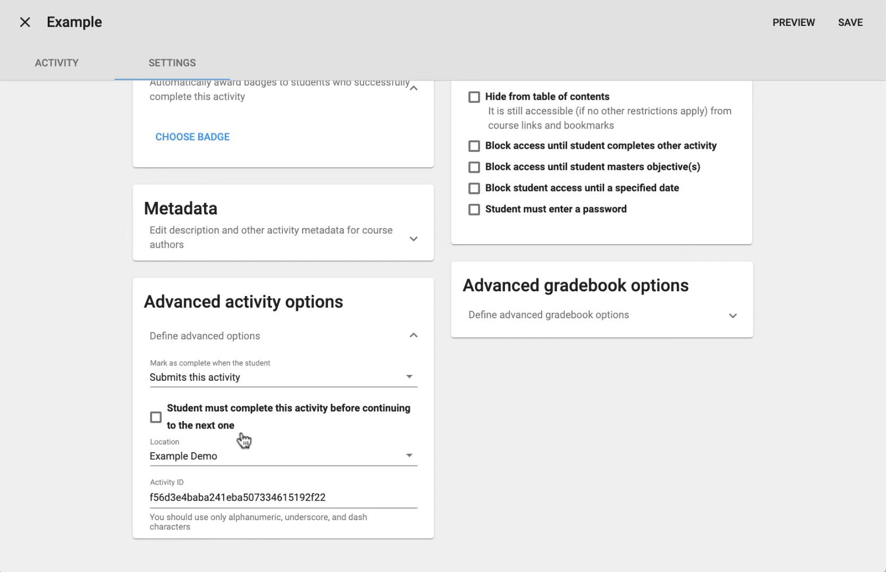
left_click(238, 457)
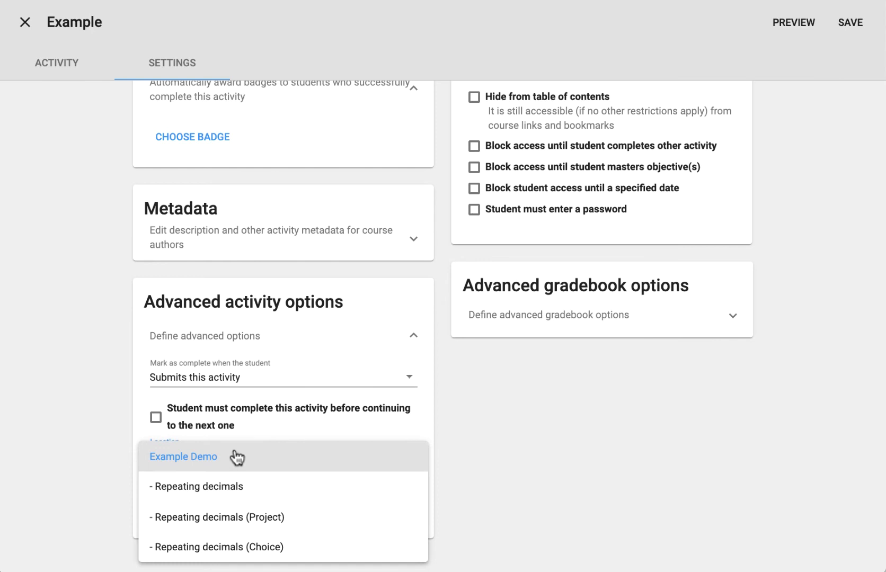
left_click(236, 457)
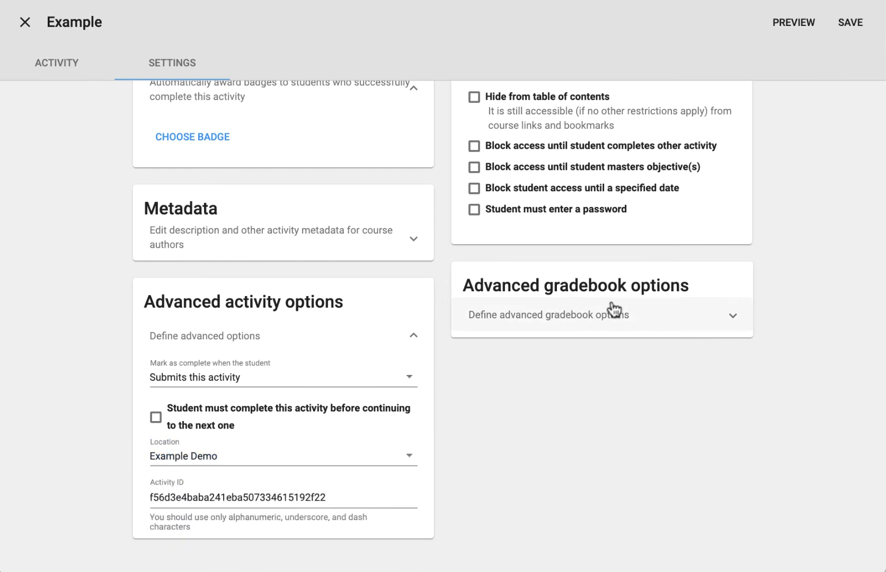
Expand the advanced gradebook options and examine the passing score field and score handling options
left_click(732, 316)
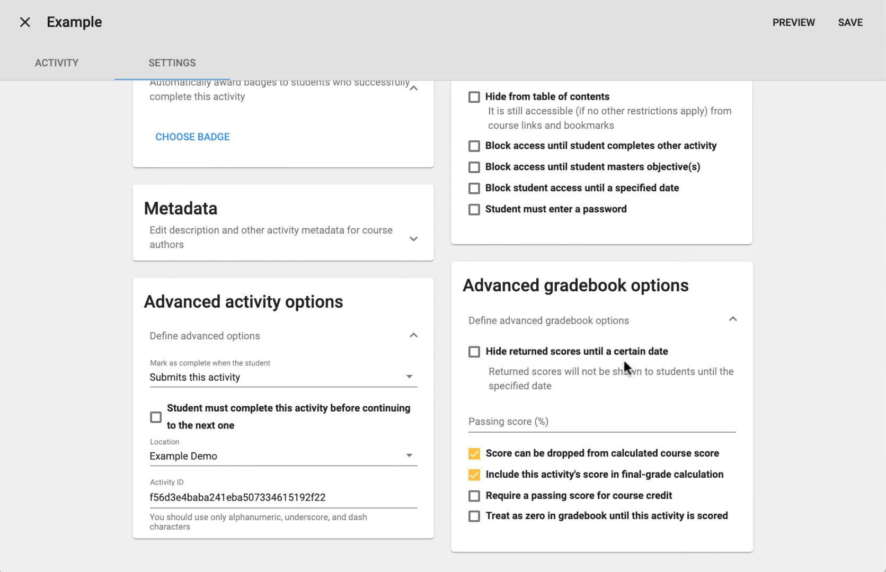
left_click(544, 422)
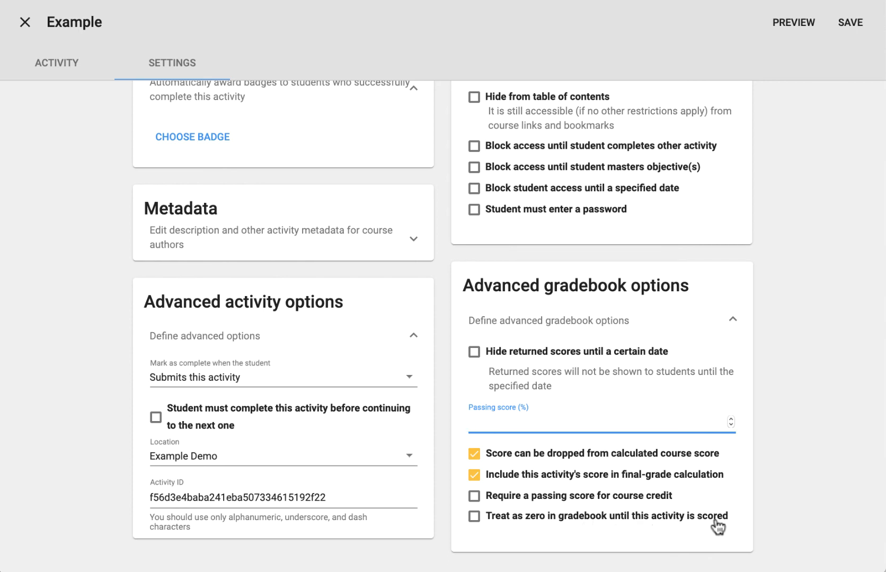
Keep the activity visible to Students, teachers and observers, and enable blocking access until the student completes another activity
scroll(718, 526, "up", 5)
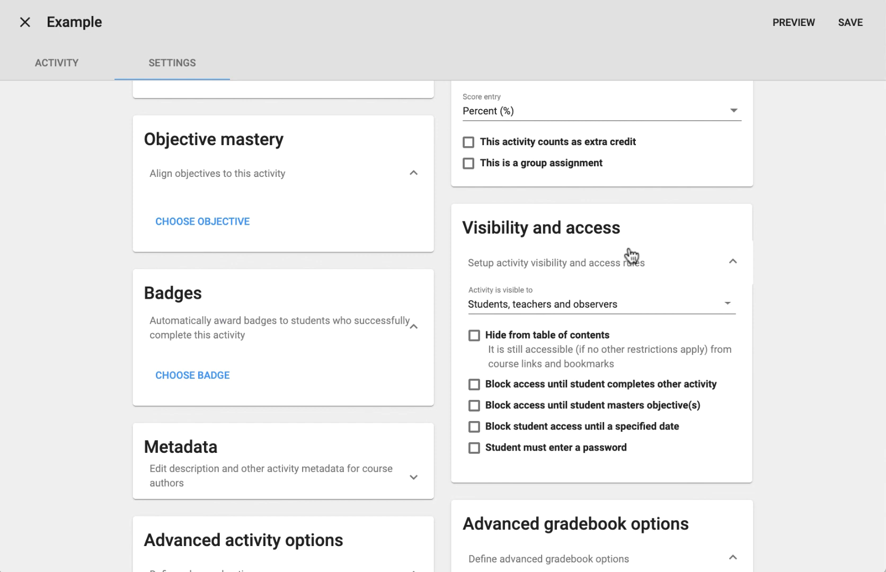
left_click(588, 312)
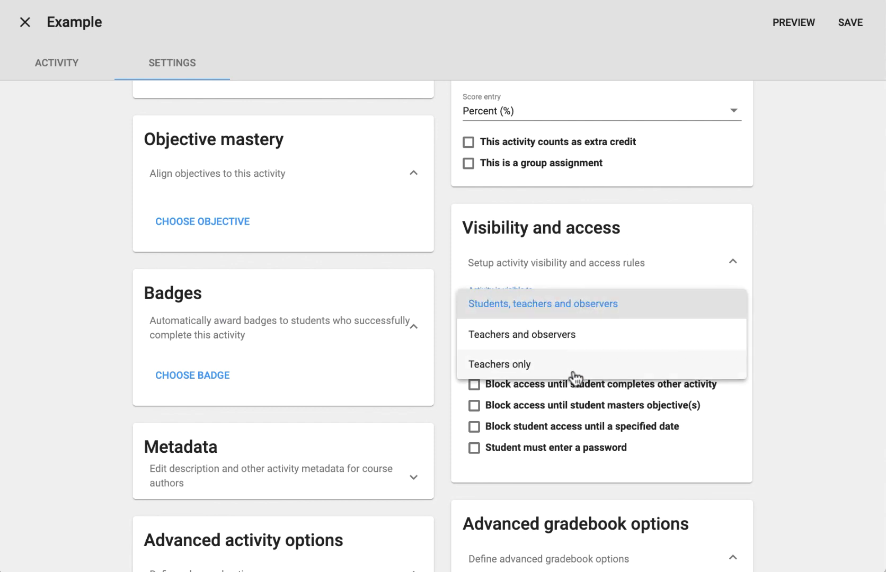
left_click(631, 269)
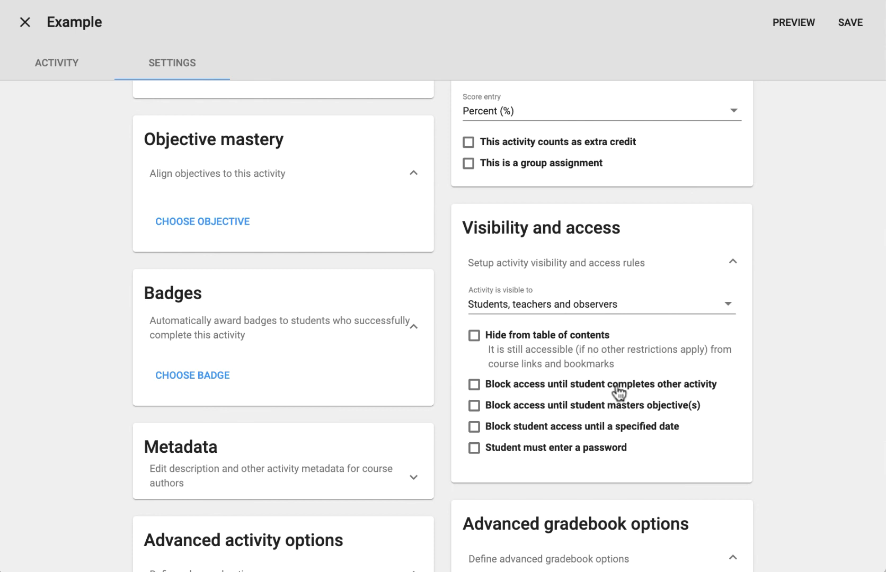
left_click(475, 386)
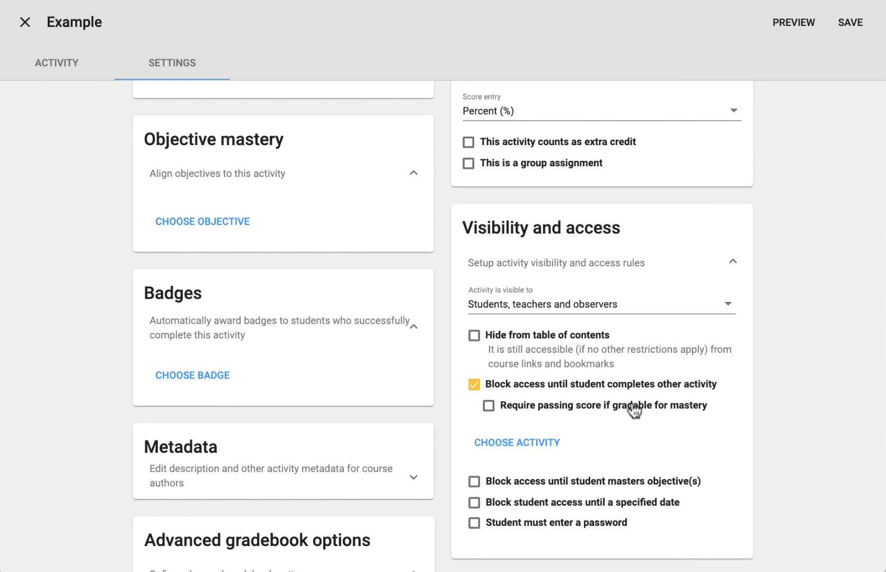
scroll(633, 409, "down", 5)
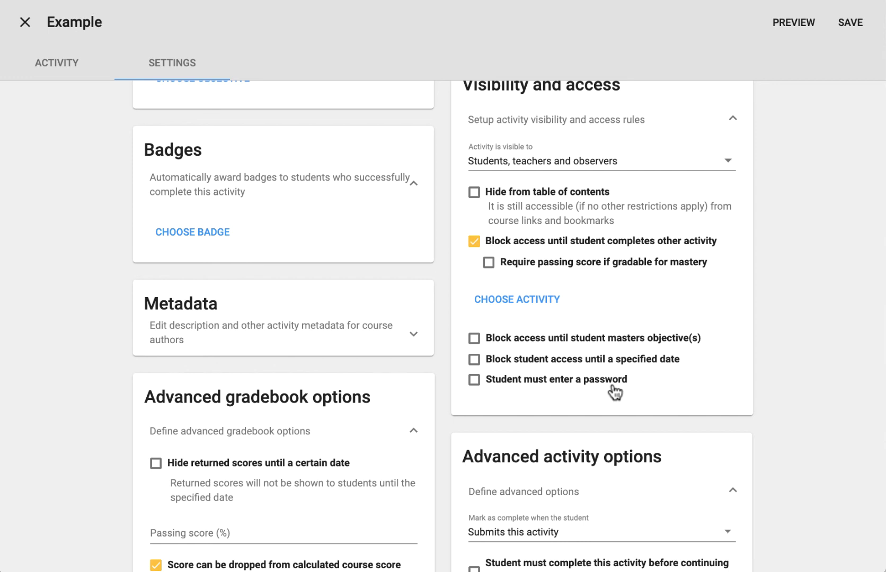
scroll(615, 392, "up", 6)
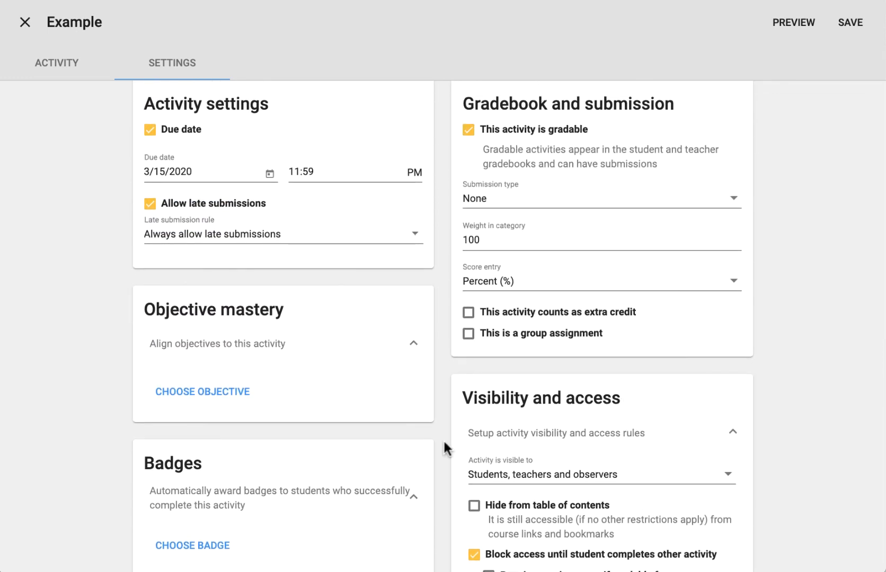